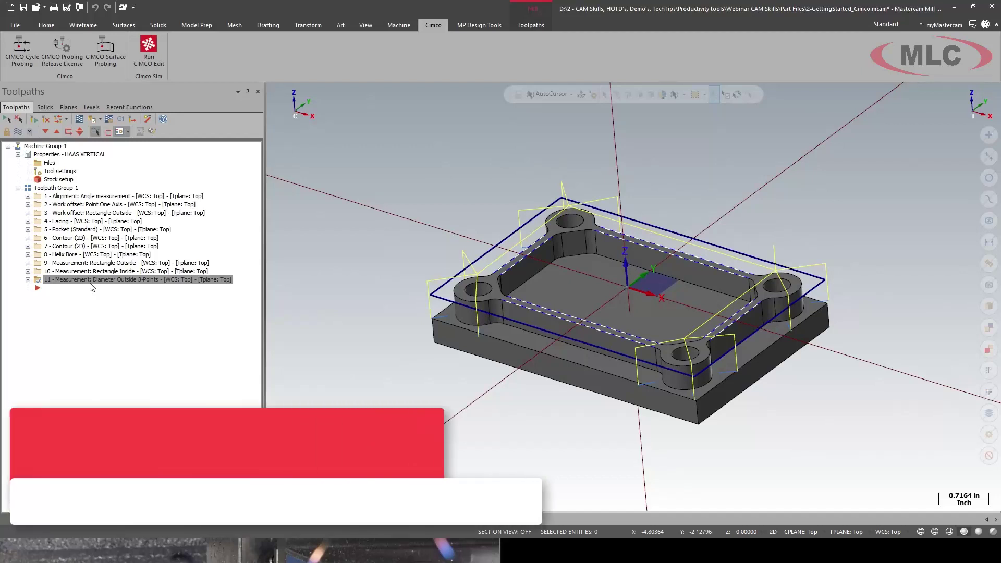
- Enable If/Then Conditions on operation 11's Diameter Outside 3-Points probing cycle
left_click(28, 280)
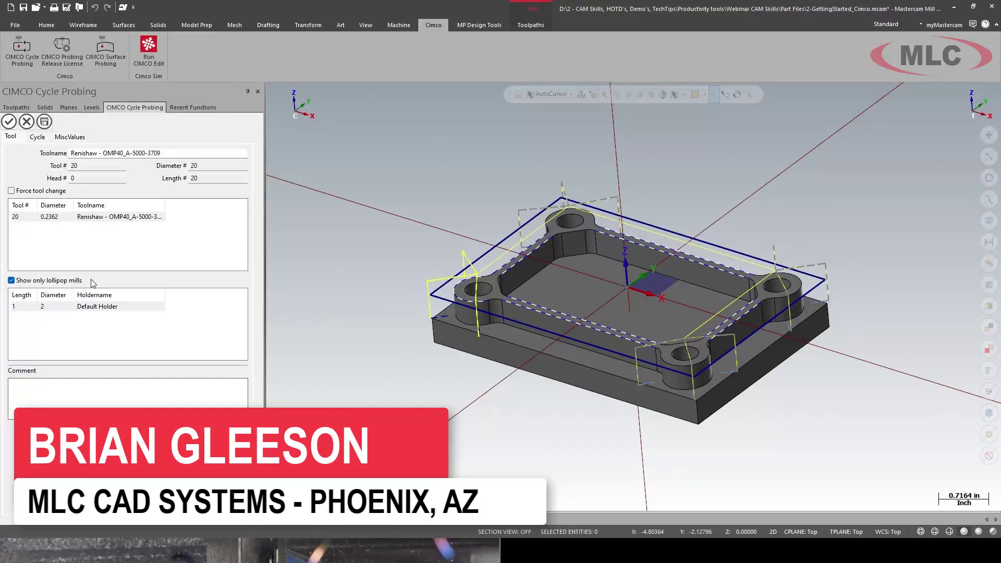
left_click(37, 137)
left_click(101, 167)
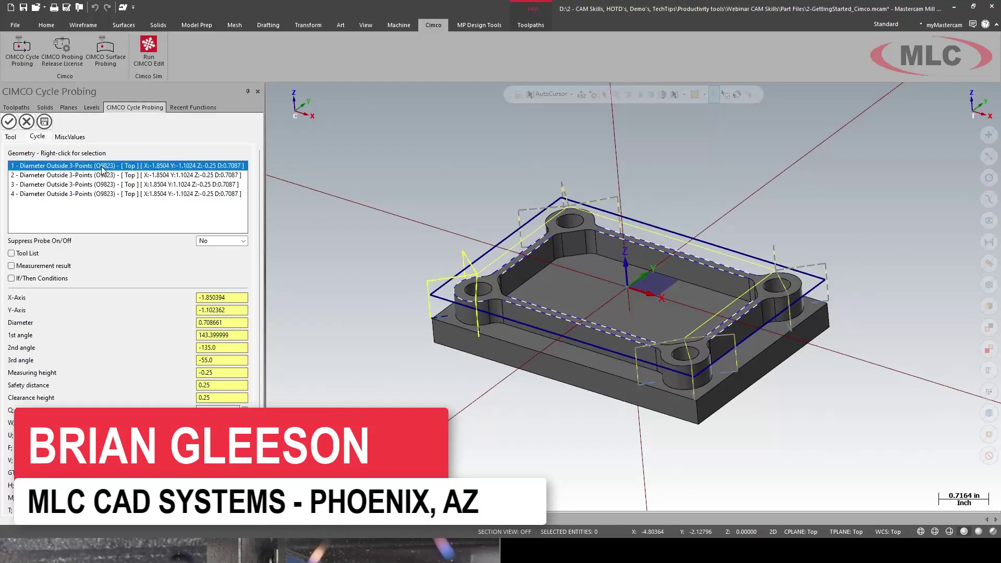
left_click(43, 279)
- Make the Scrap condition a ManualEntry containing '#3000=1 ( PART IS SCRAP)'
left_click(160, 293)
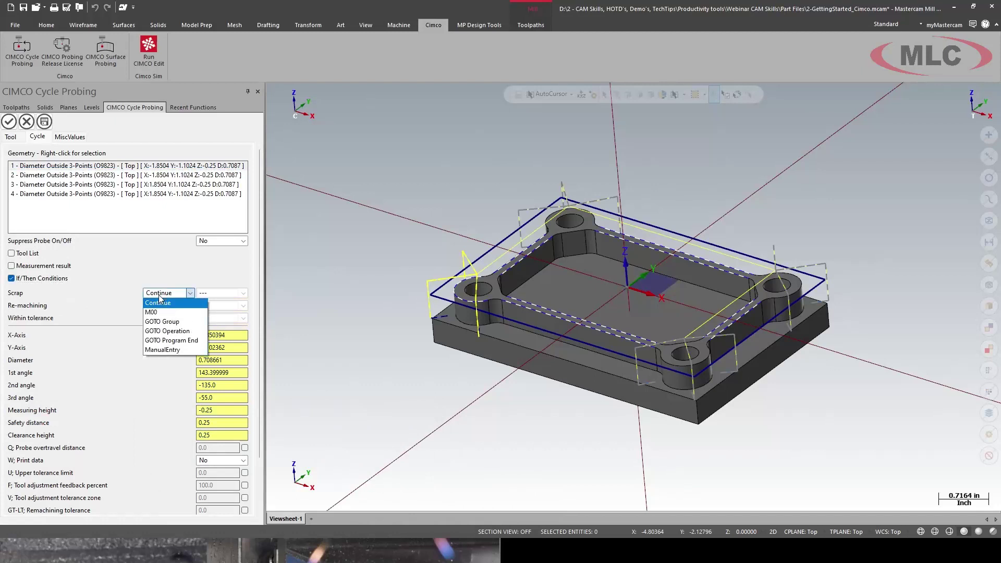
left_click(165, 350)
left_click(219, 293)
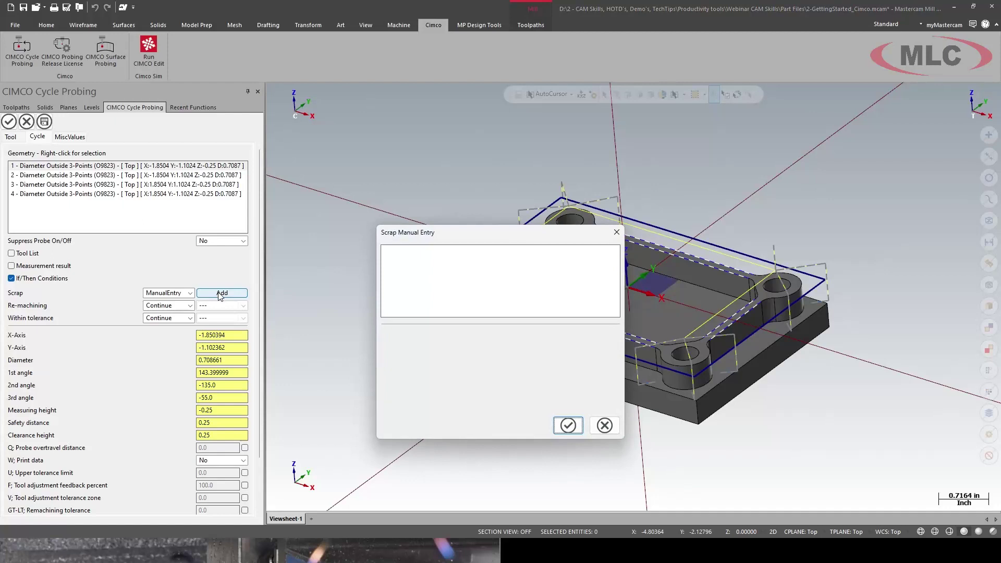
left_click(452, 276)
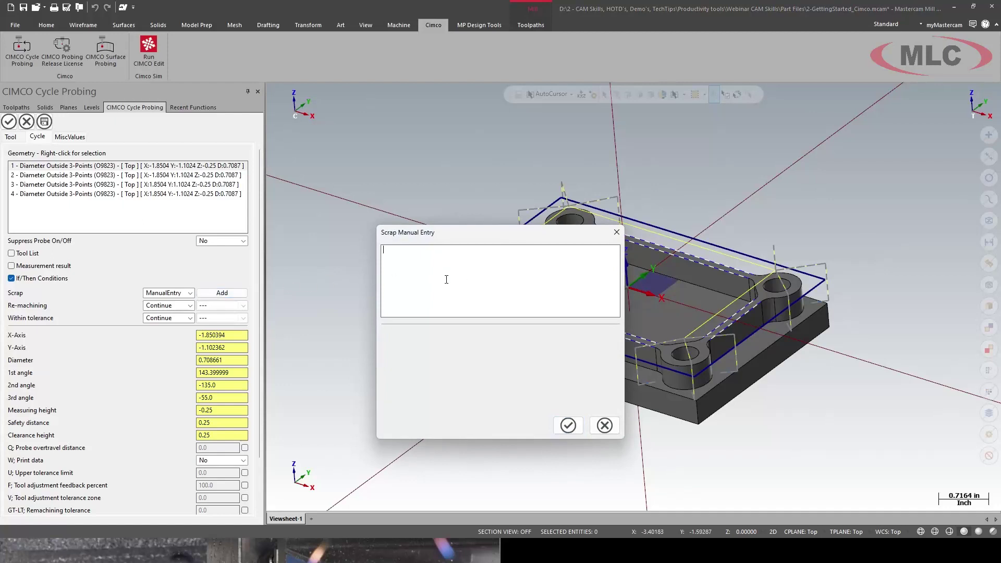
type("#3000")
type("=1 ( pA")
type("PART")
type(" IS SCRAP")
left_click(569, 429)
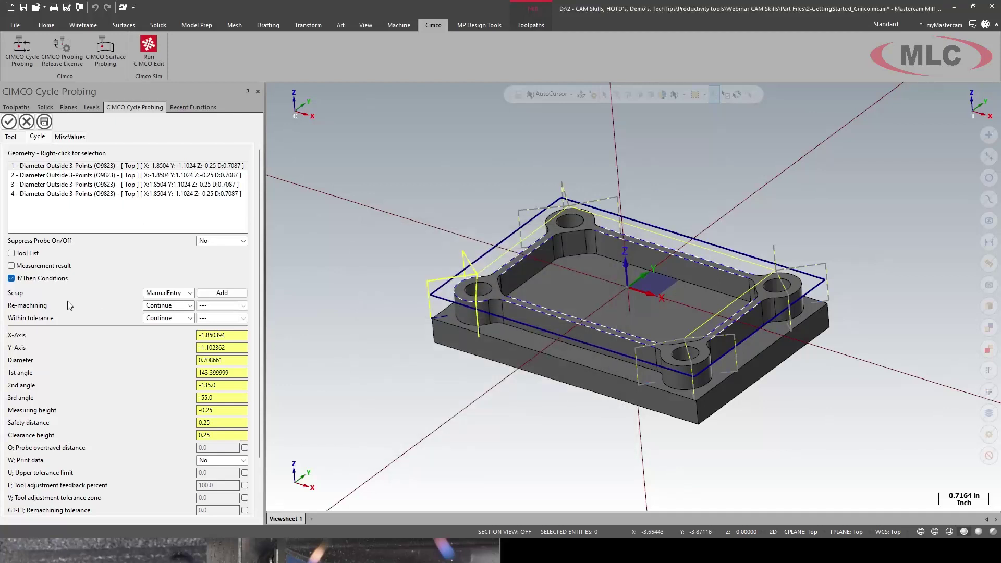
- Send Re-machining to GOTO Operation OP - 6 - Contour and Within tolerance to GOTO Program End
left_click(155, 308)
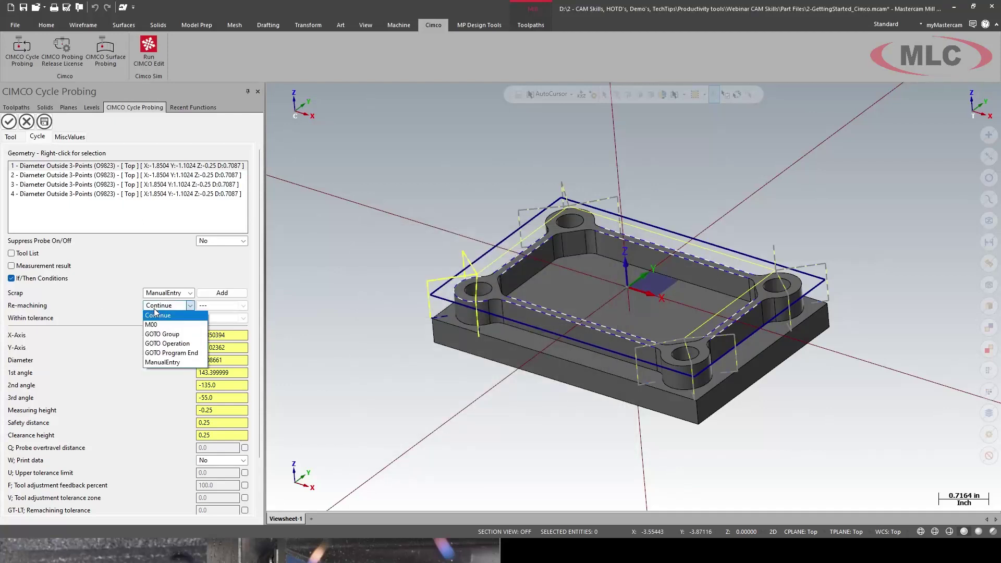
left_click(167, 343)
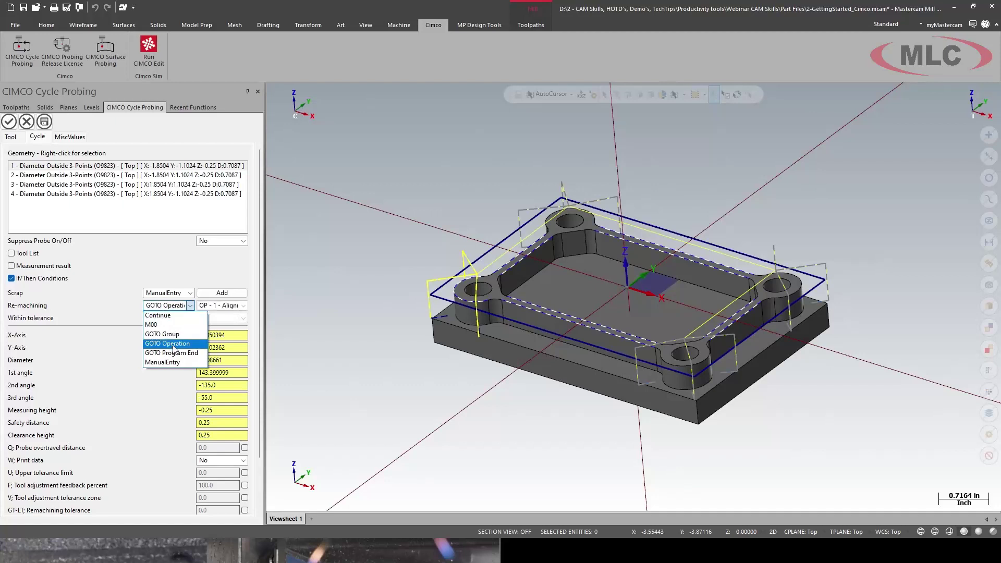
left_click(219, 306)
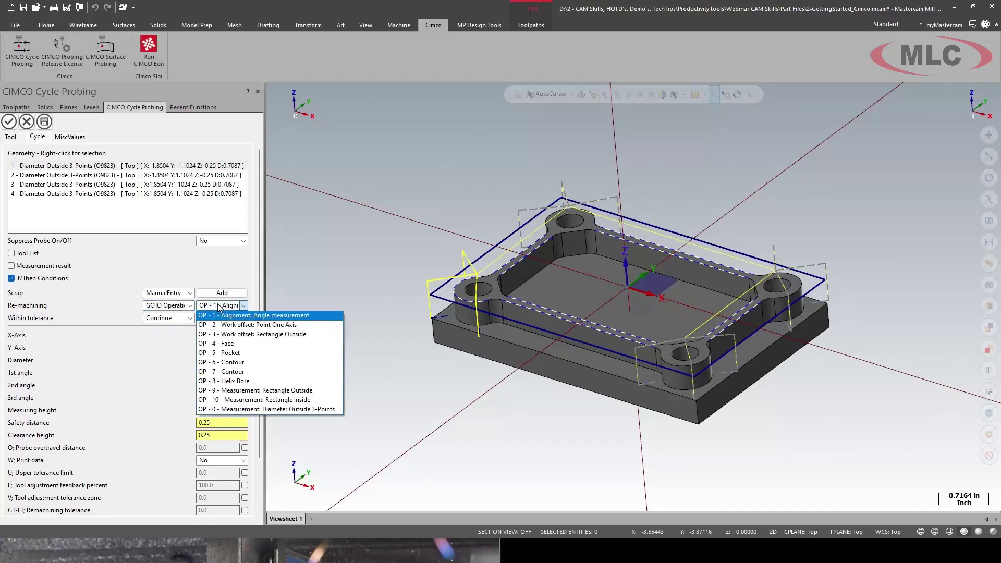
left_click(238, 364)
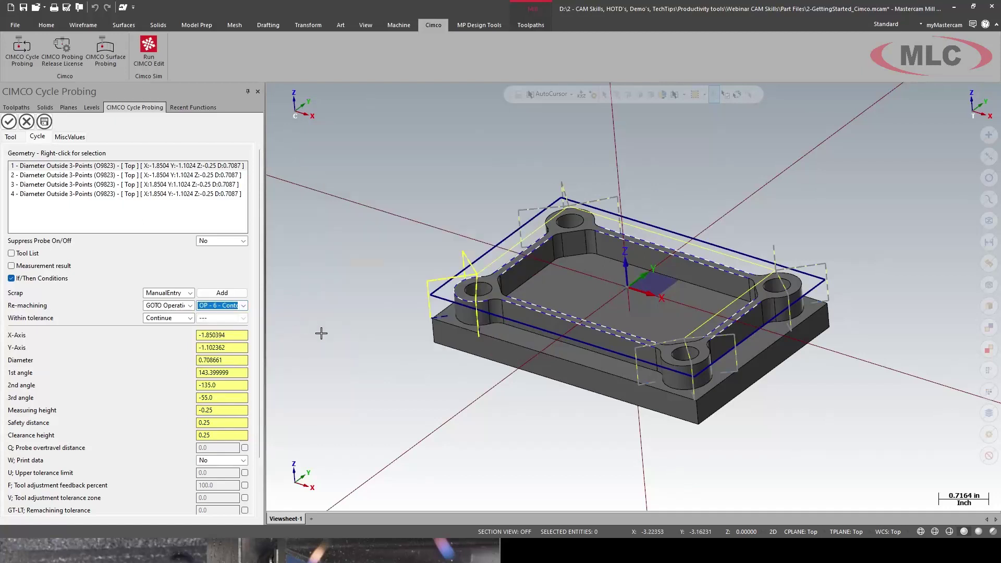
left_click(165, 319)
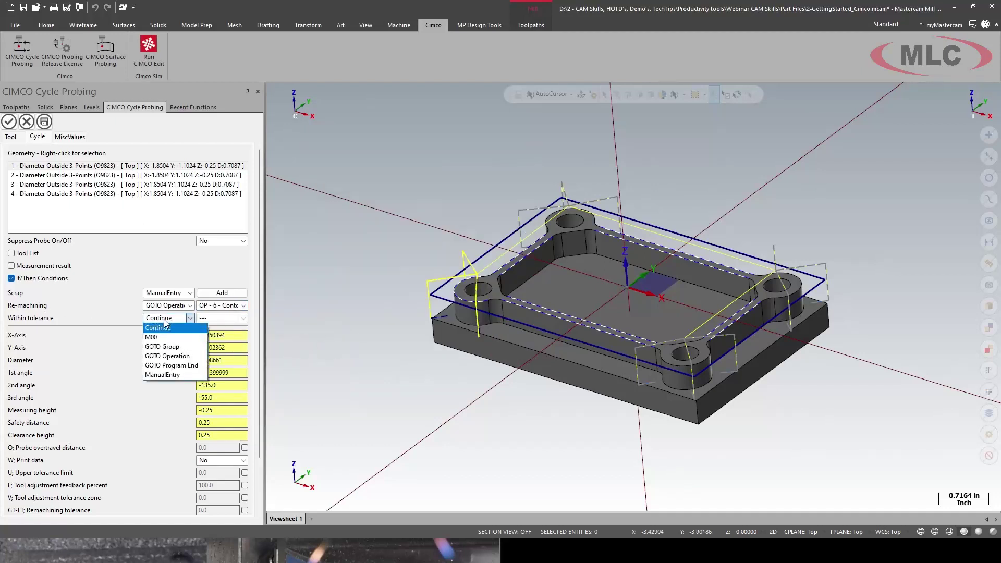
left_click(174, 365)
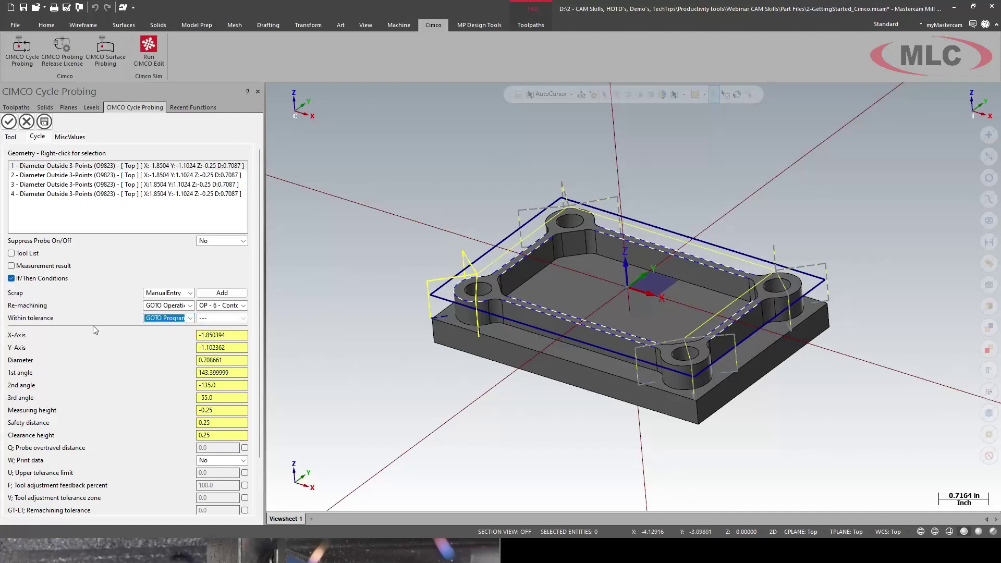
- Enable a .002 GT-LT remachining tolerance with automatic tool offset number, and accept the cycle
scroll(86, 388, "down", 2)
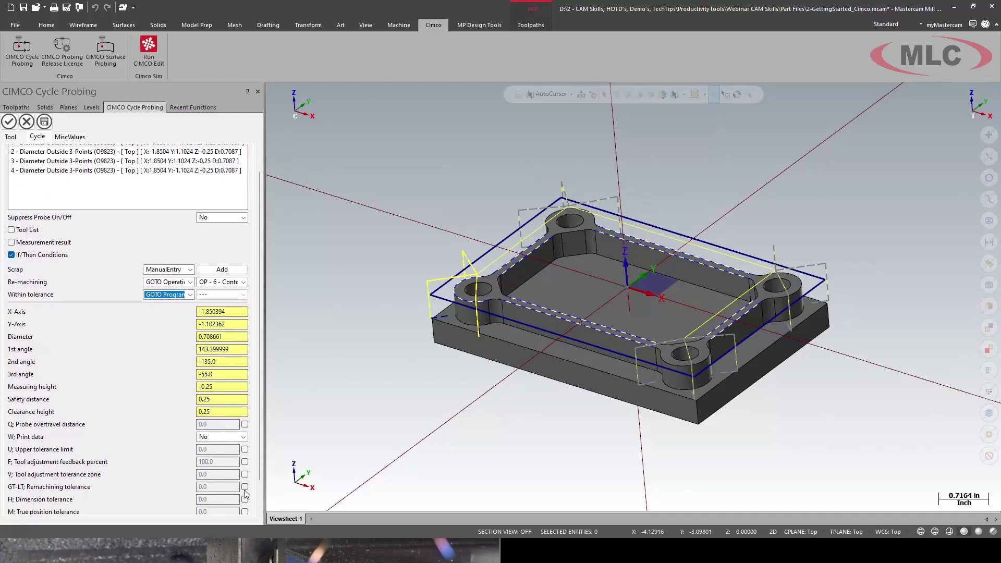
left_click(244, 487)
double_click(225, 487)
type(".002")
scroll(145, 442, "down", 3)
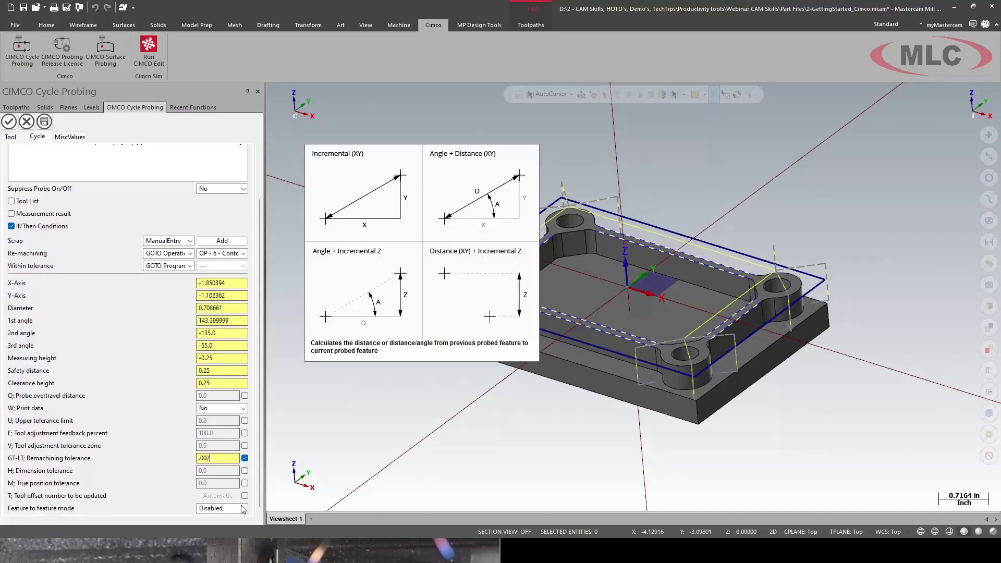
left_click(245, 496)
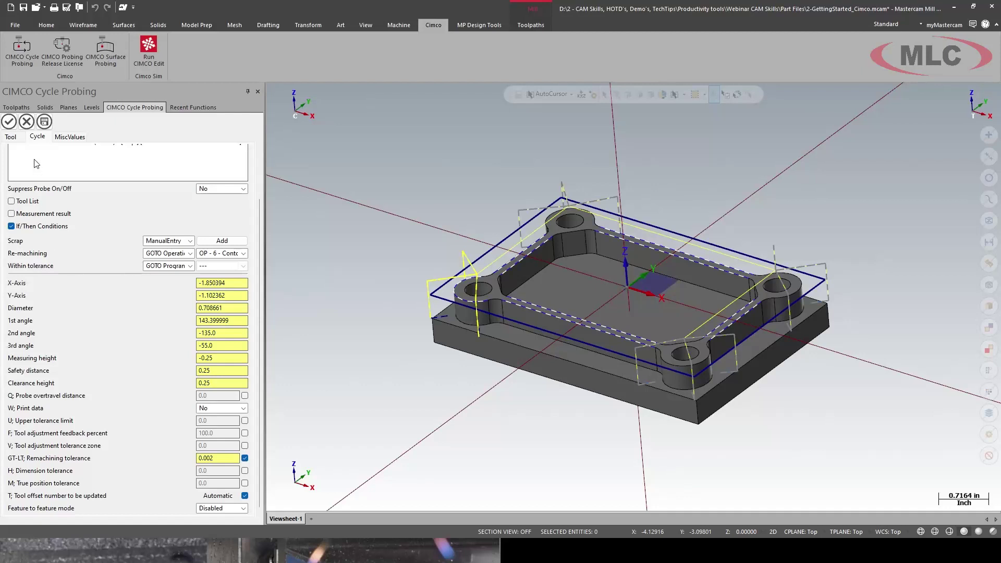
left_click(9, 121)
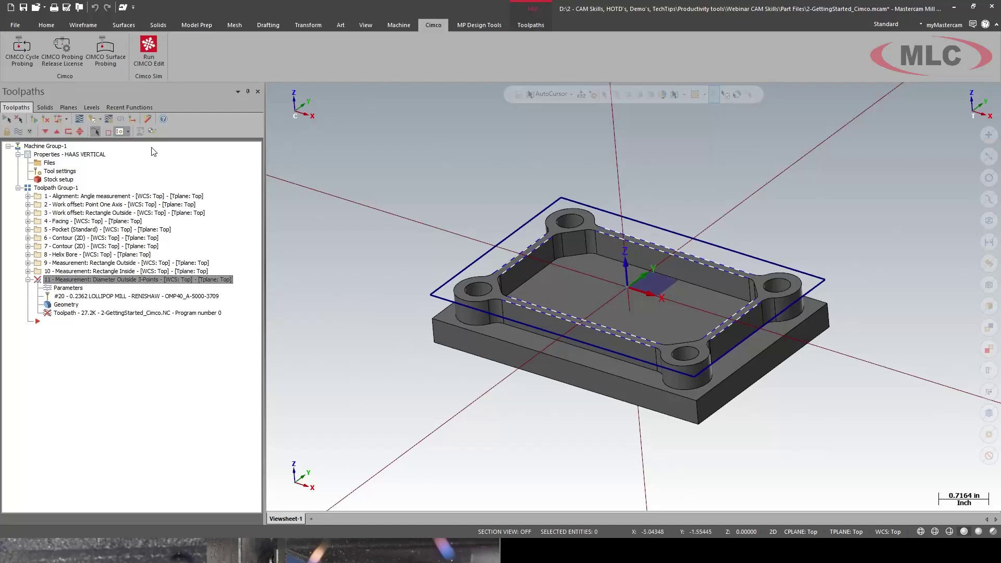
- Regenerate operation 11 and post all Toolpath Group-1 operations over 2-GettingStarted_Cimco.NC
left_click(33, 120)
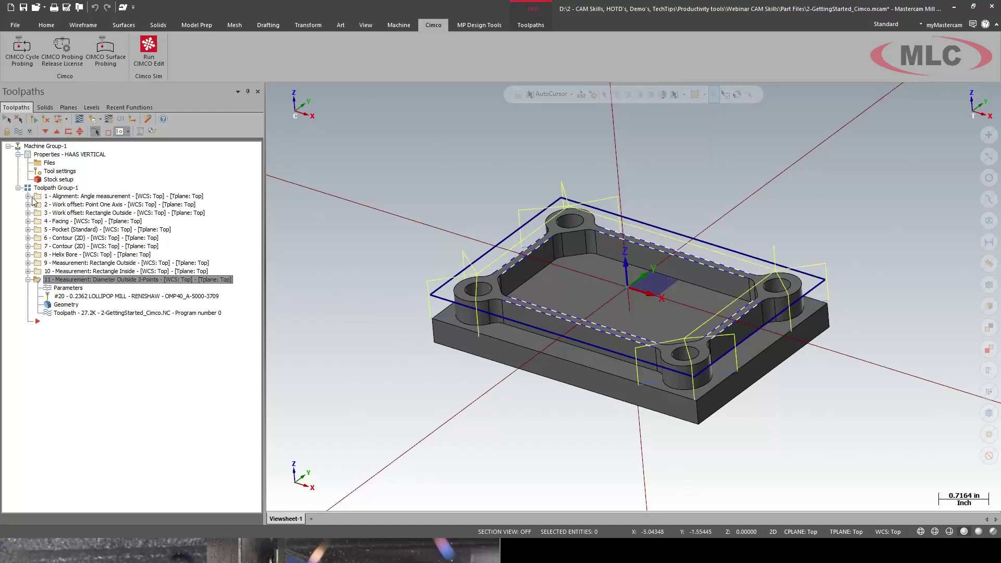
left_click(60, 188)
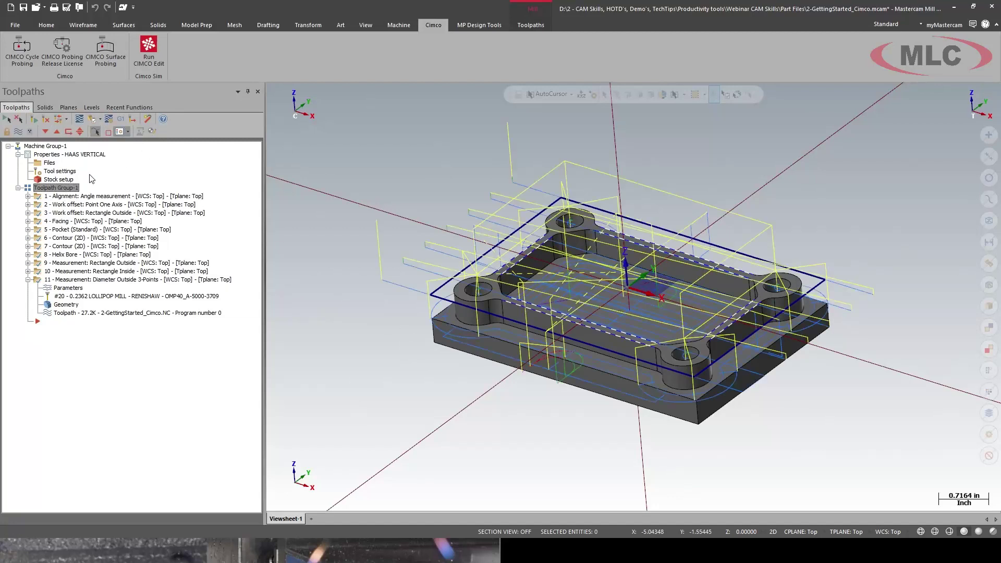
left_click(121, 120)
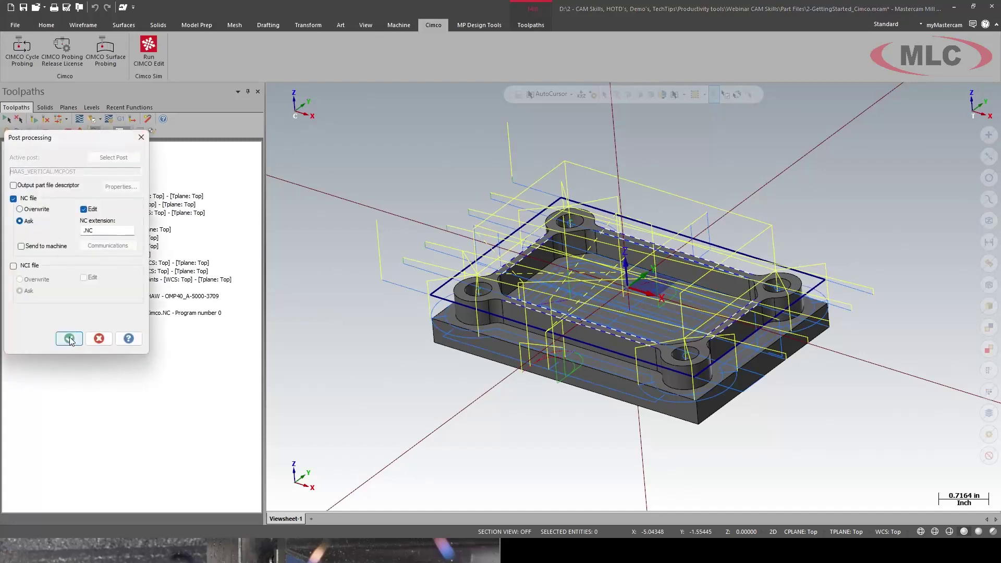
left_click(70, 338)
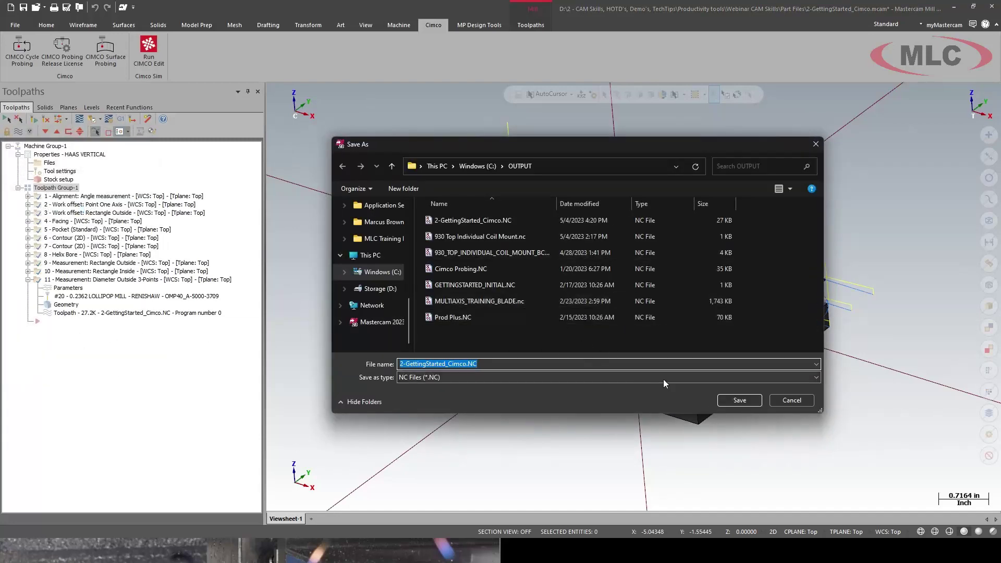
left_click(730, 398)
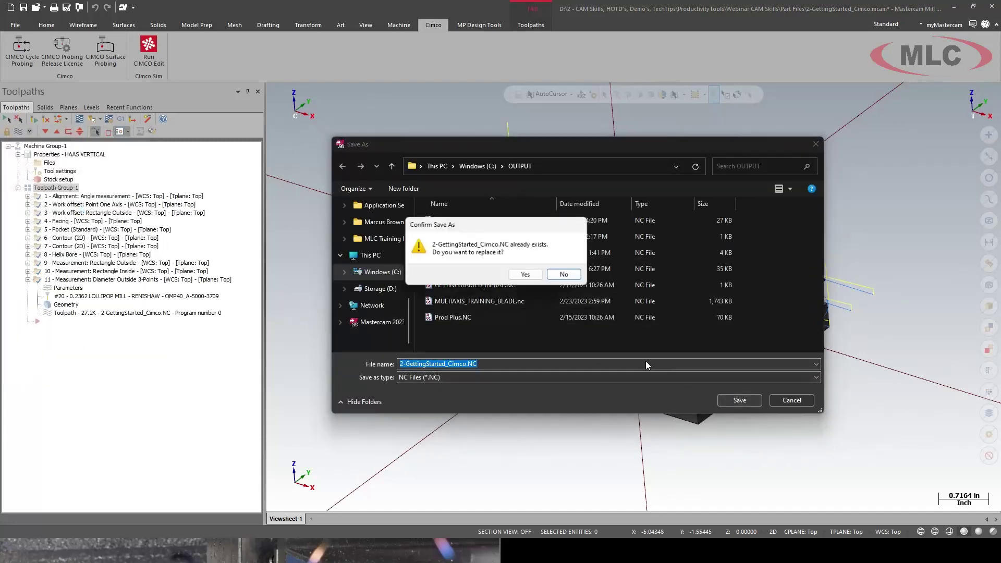
left_click(525, 274)
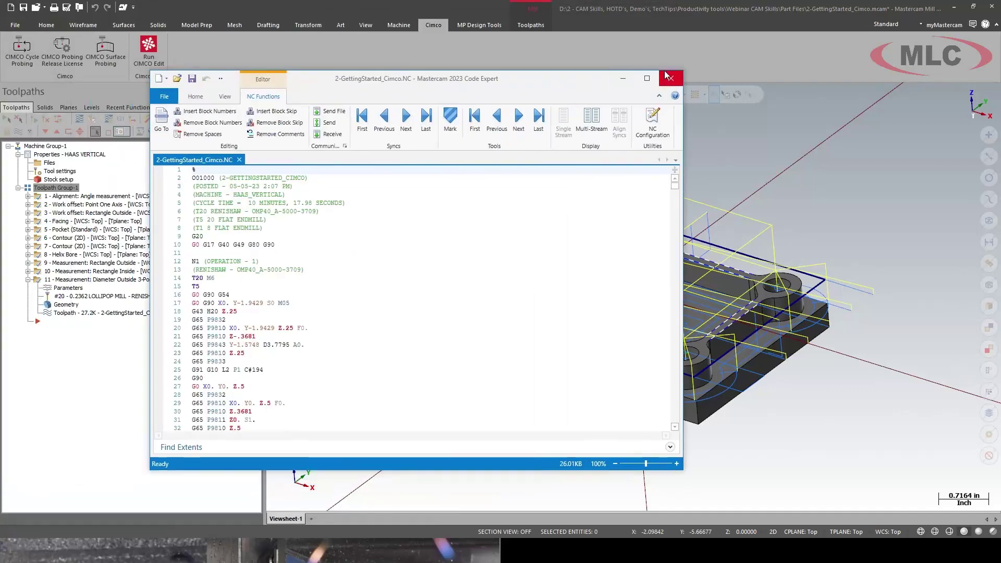
- Review the maximized NC code down to the IF/GOTO block near line 1102, then close Code Expert
left_click(652, 74)
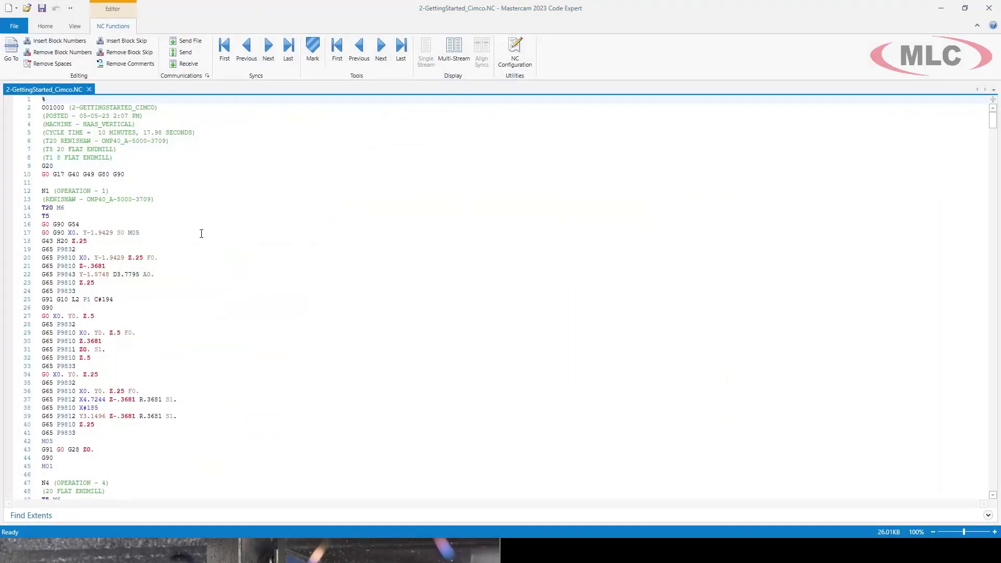
scroll(194, 245, "down", 2)
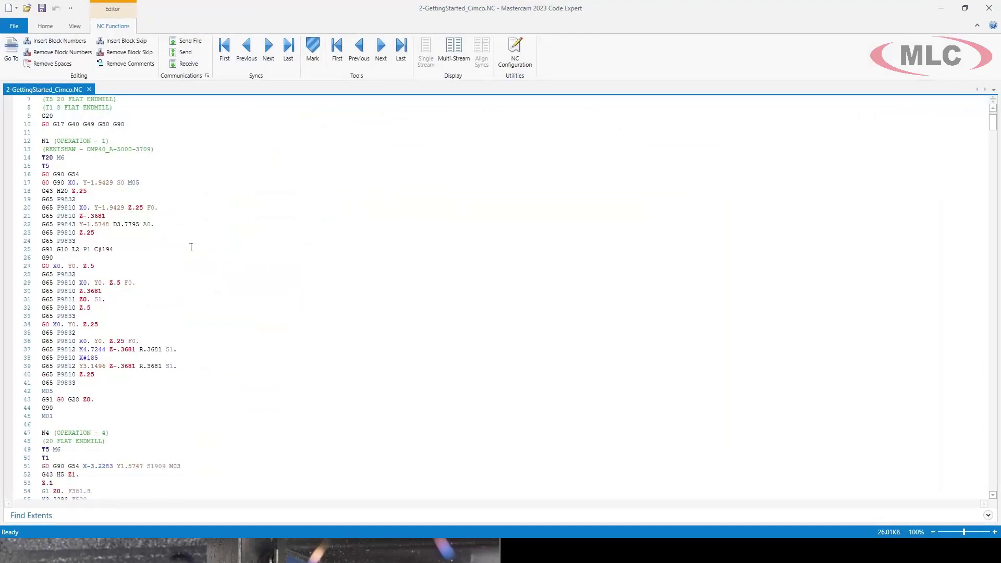
scroll(193, 257, "down", 1)
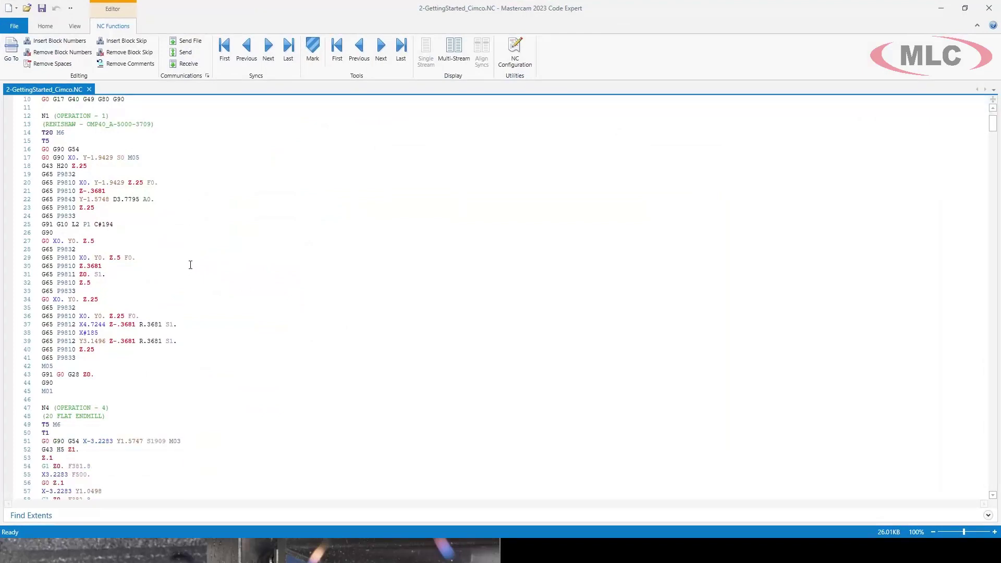
scroll(190, 264, "down", 1)
scroll(210, 302, "down", 4)
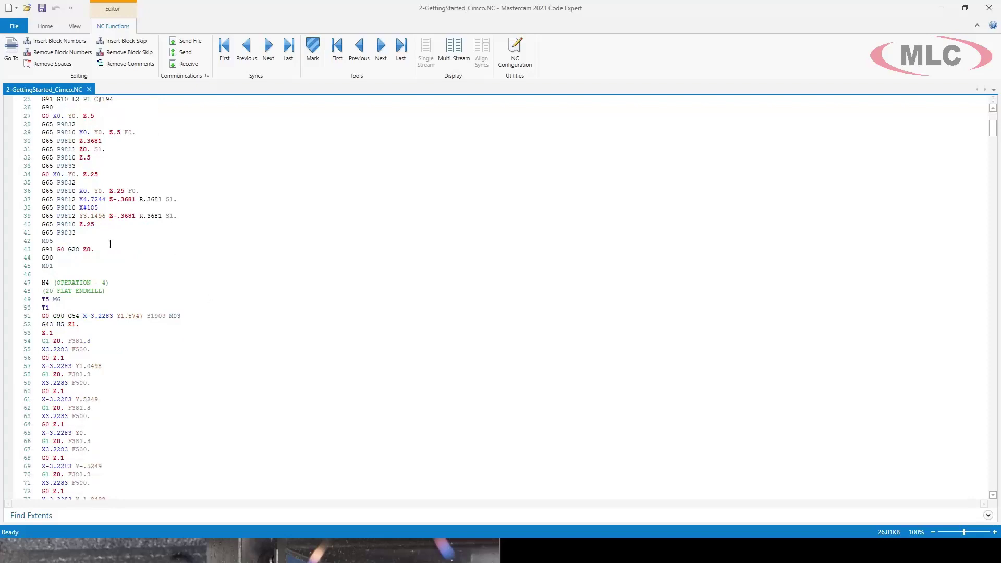
scroll(183, 258, "down", 20)
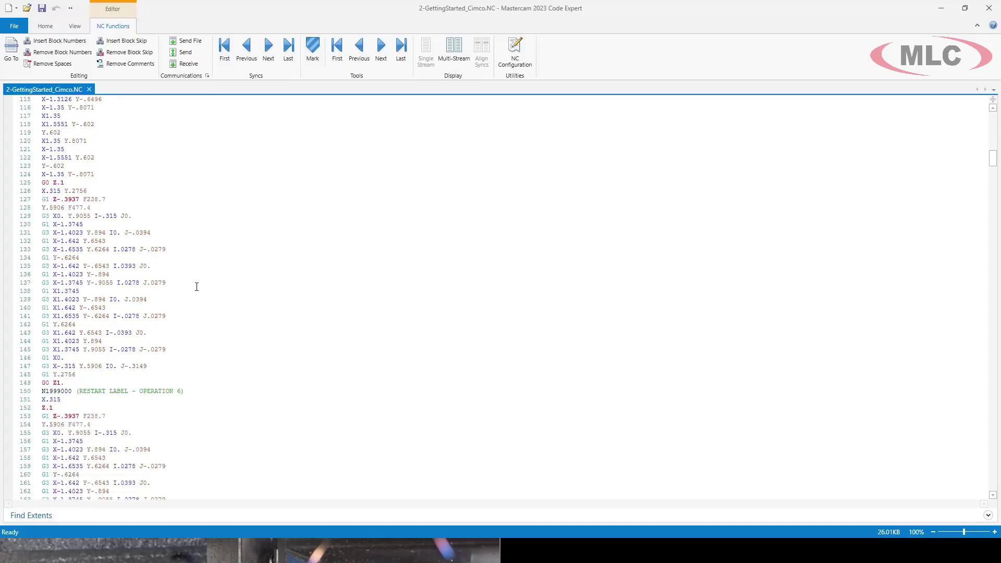
scroll(204, 287, "down", 20)
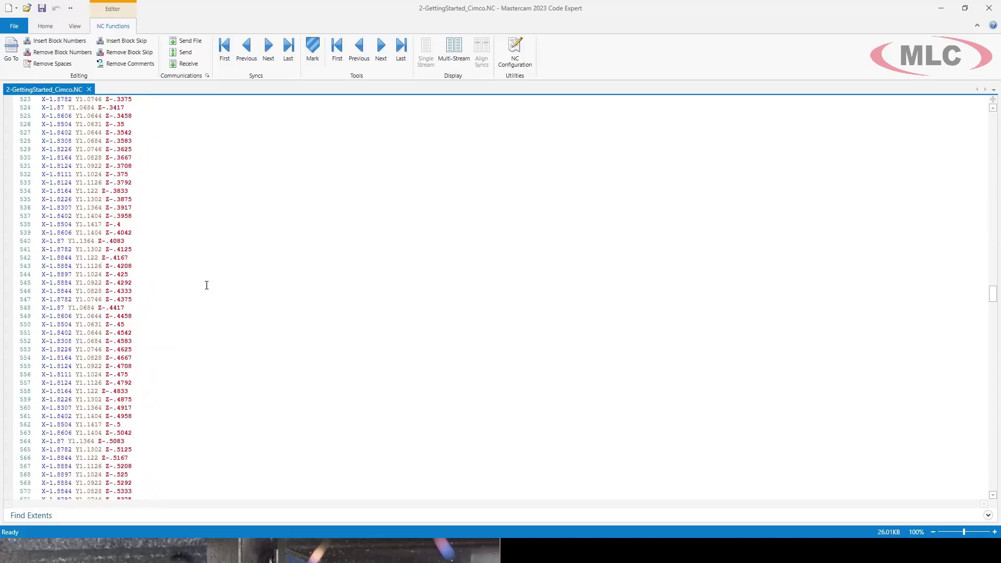
scroll(207, 286, "down", 20)
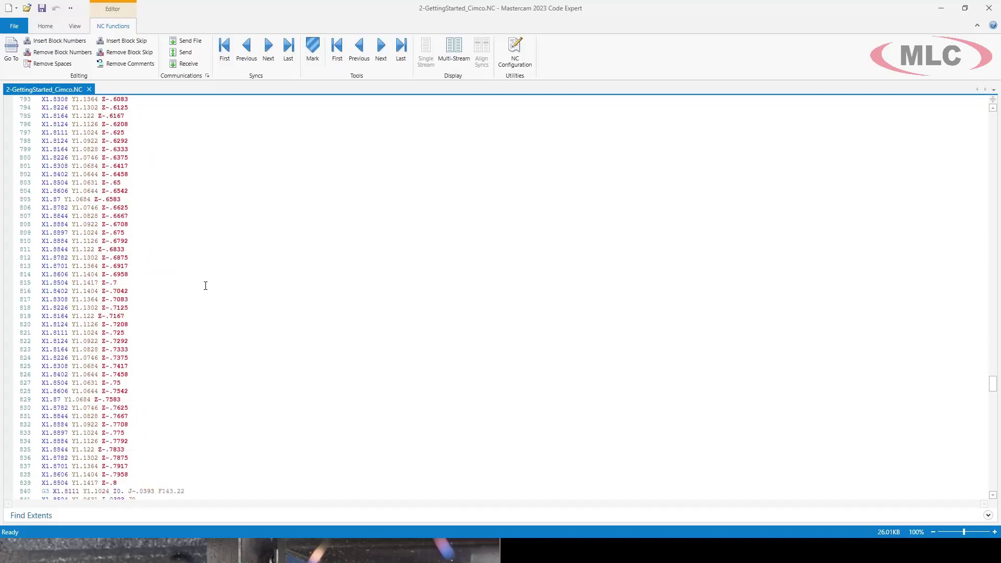
scroll(202, 288, "down", 20)
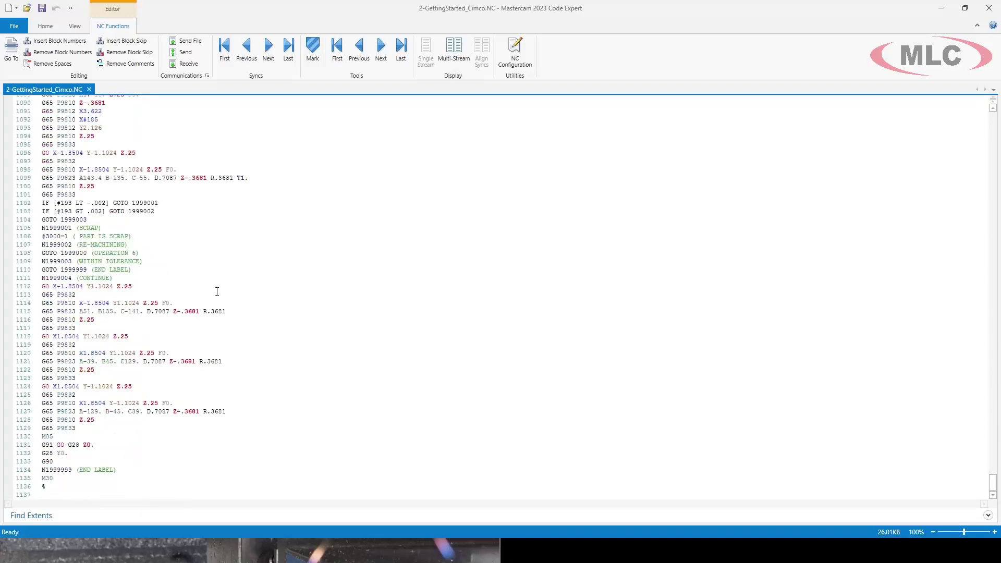
scroll(237, 257, "up", 1)
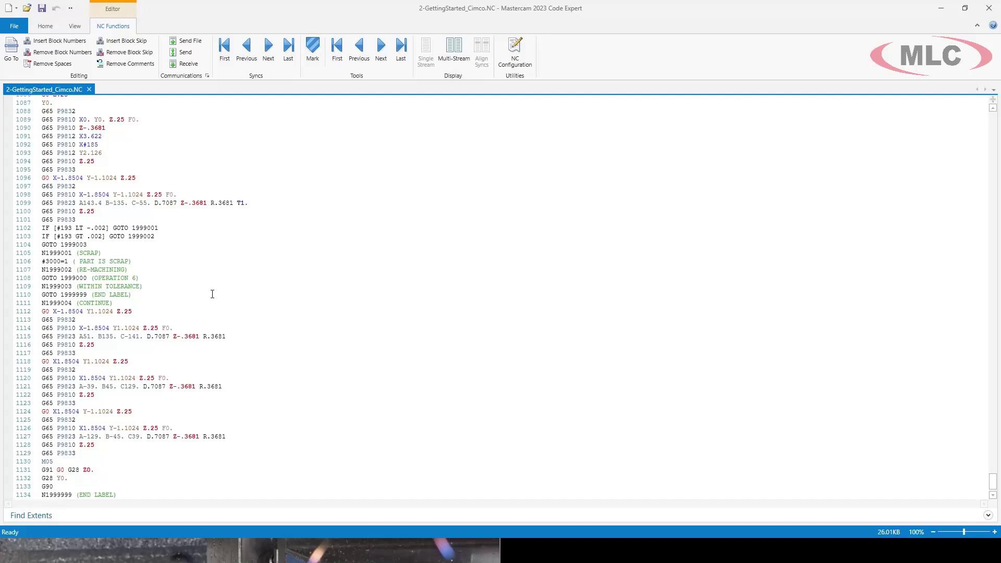
scroll(211, 302, "down", 1)
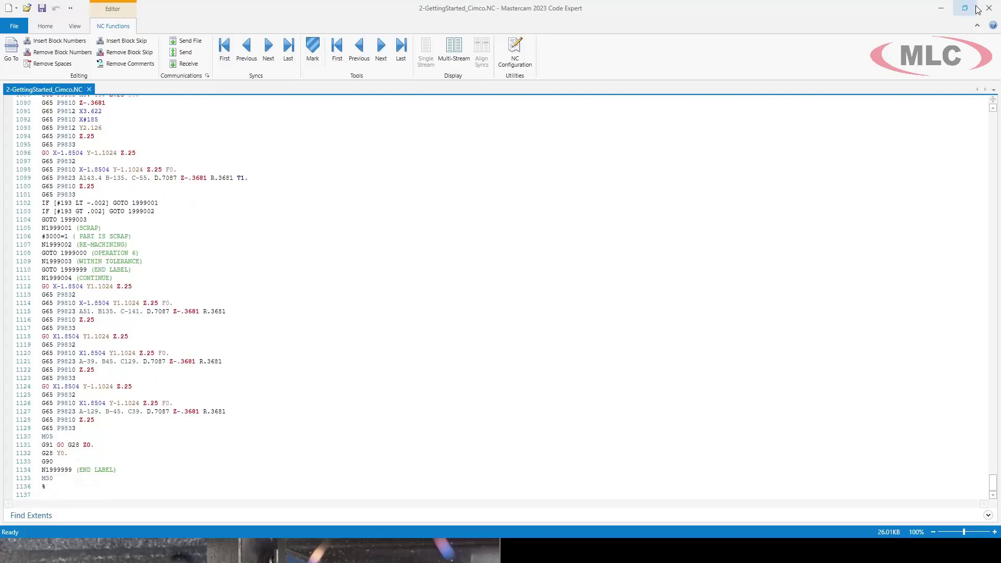
left_click(89, 90)
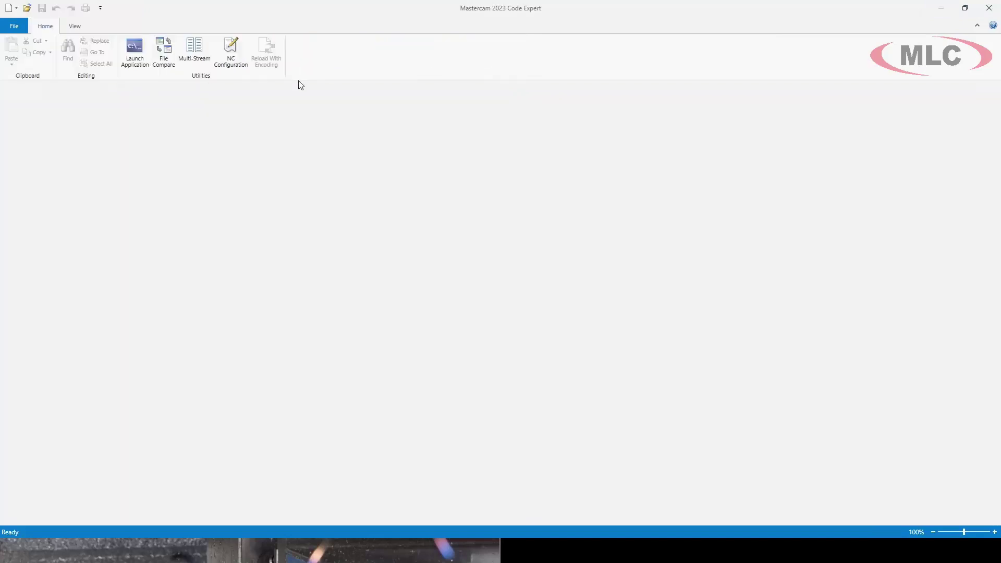
left_click(941, 8)
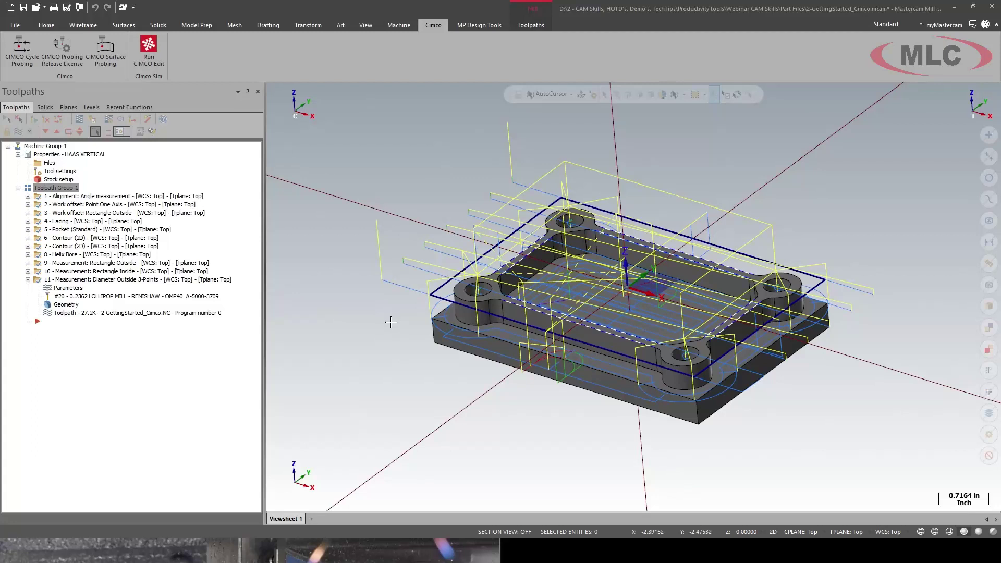
left_click(27, 66)
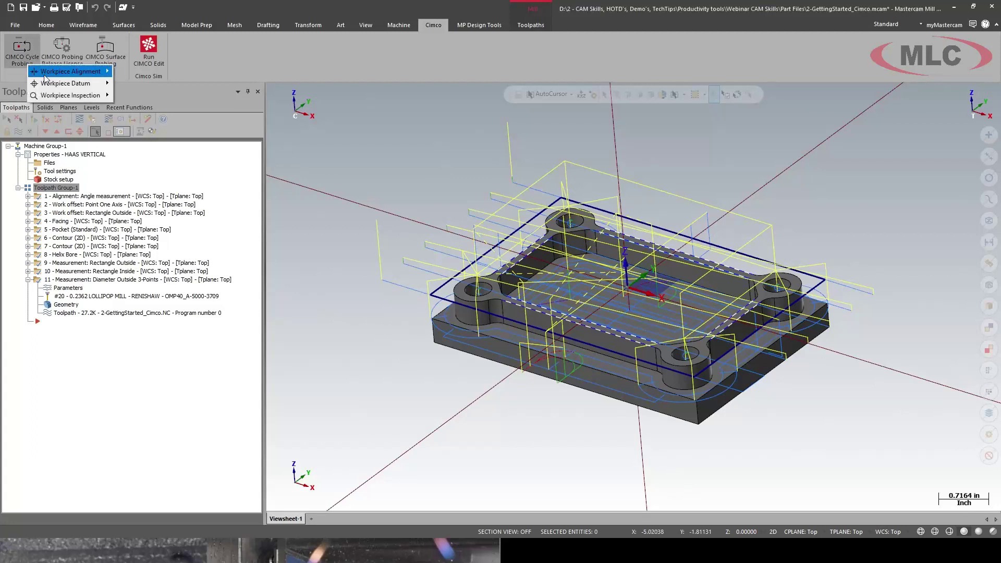
mouse_move(46, 76)
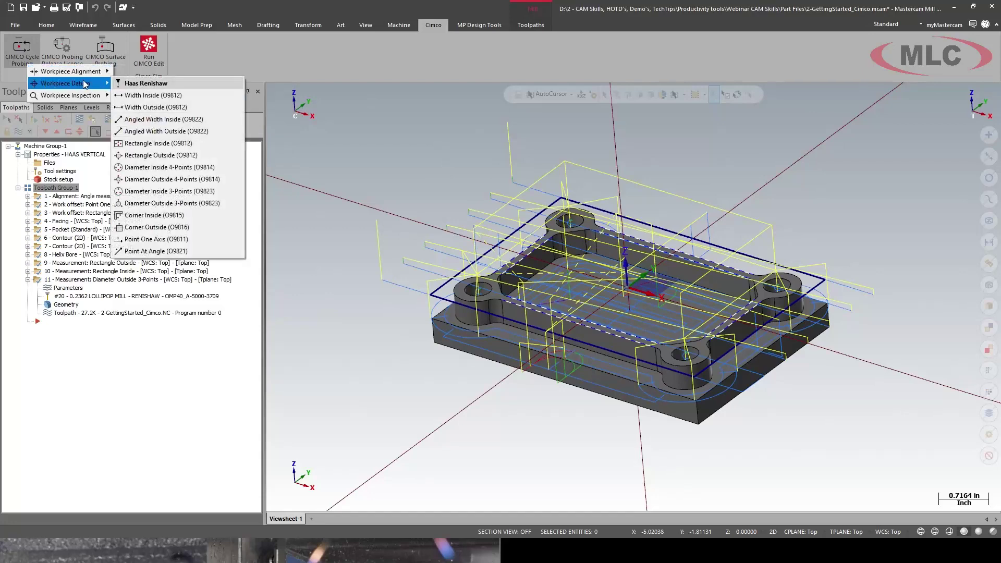
mouse_move(69, 96)
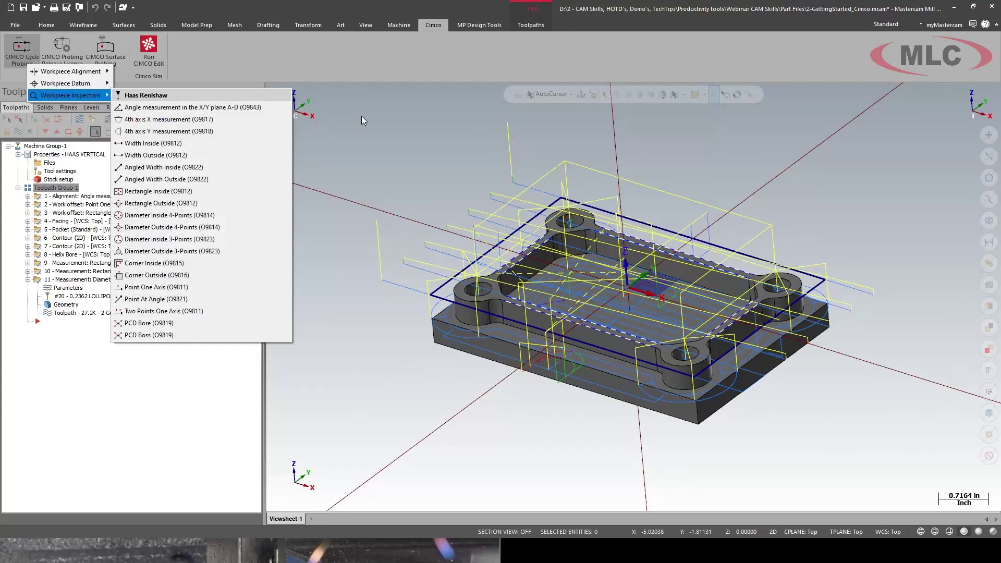
left_click(395, 135)
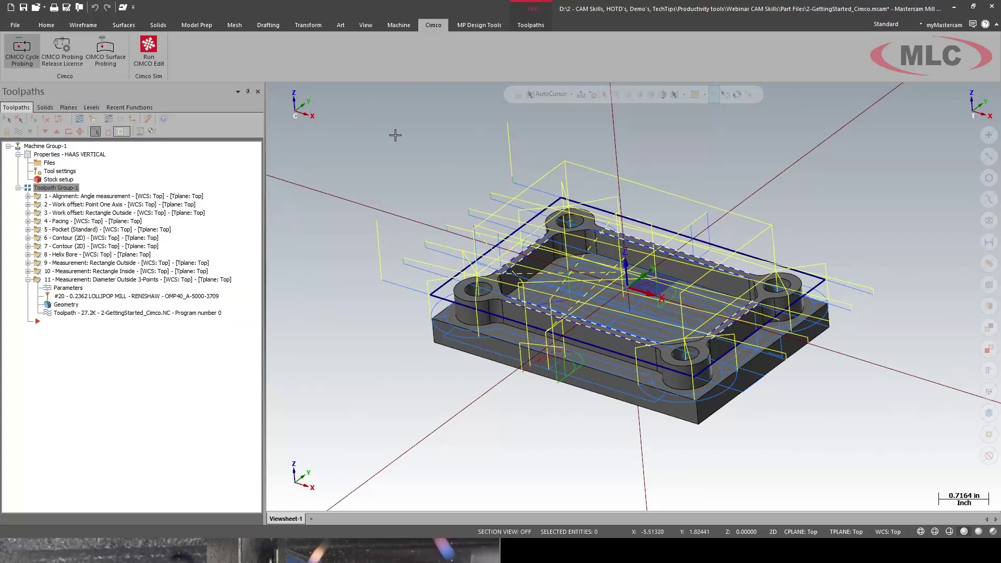